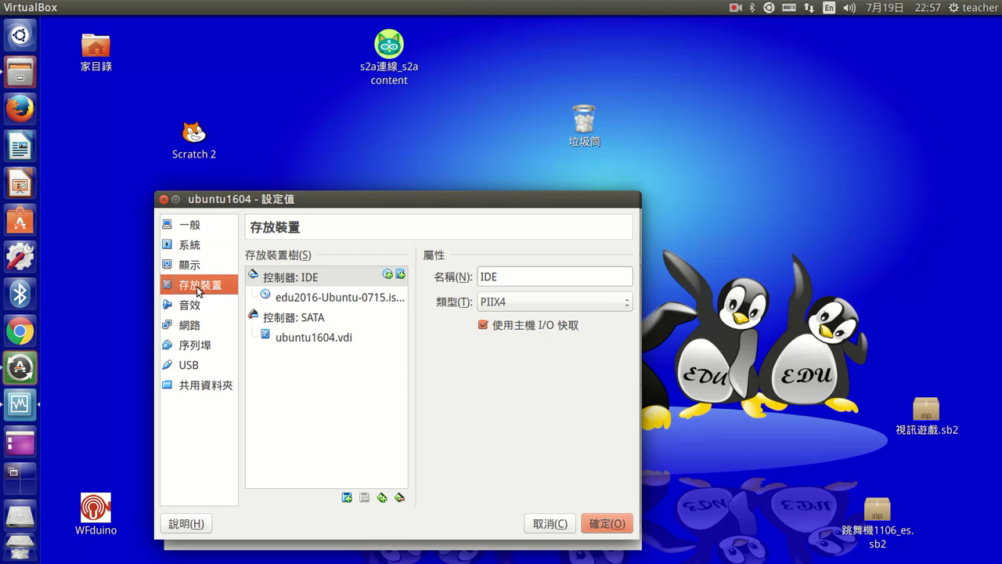
# - Load edu2016-Ubuntu-0715.iso into the ubuntu1604 VM's optical drive and save the settings
pyautogui.click(325, 302)
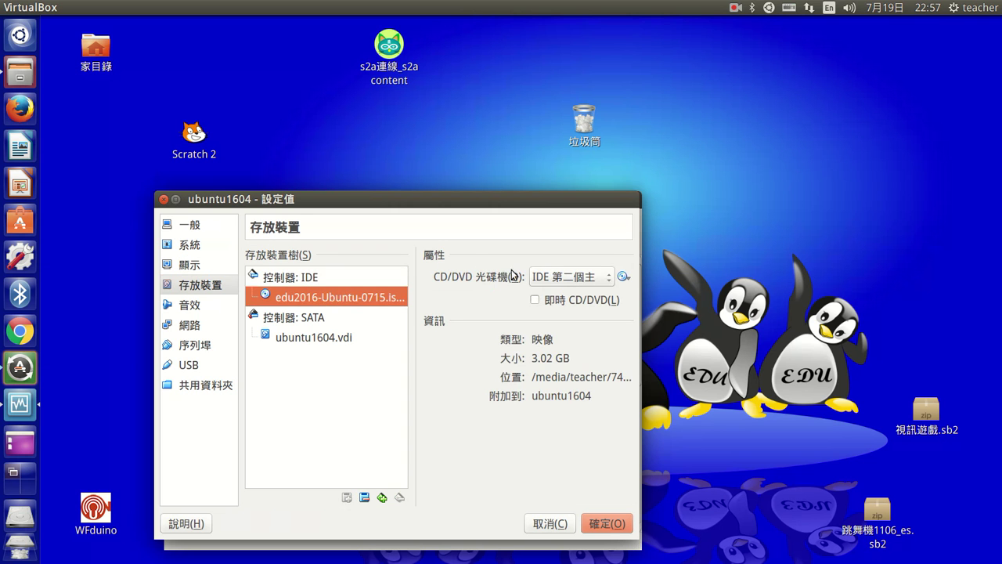
pyautogui.click(623, 276)
pyautogui.click(662, 294)
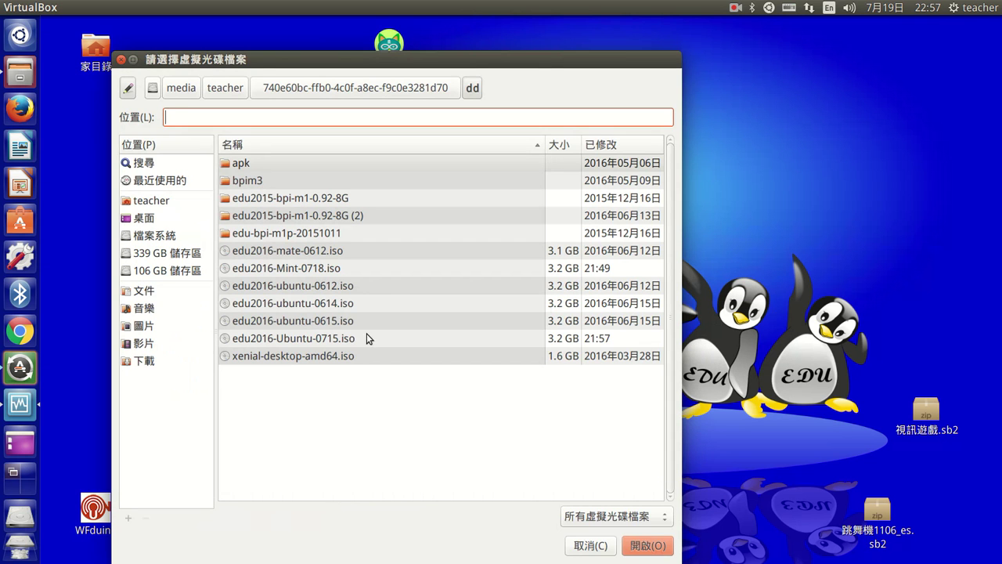
pyautogui.click(306, 343)
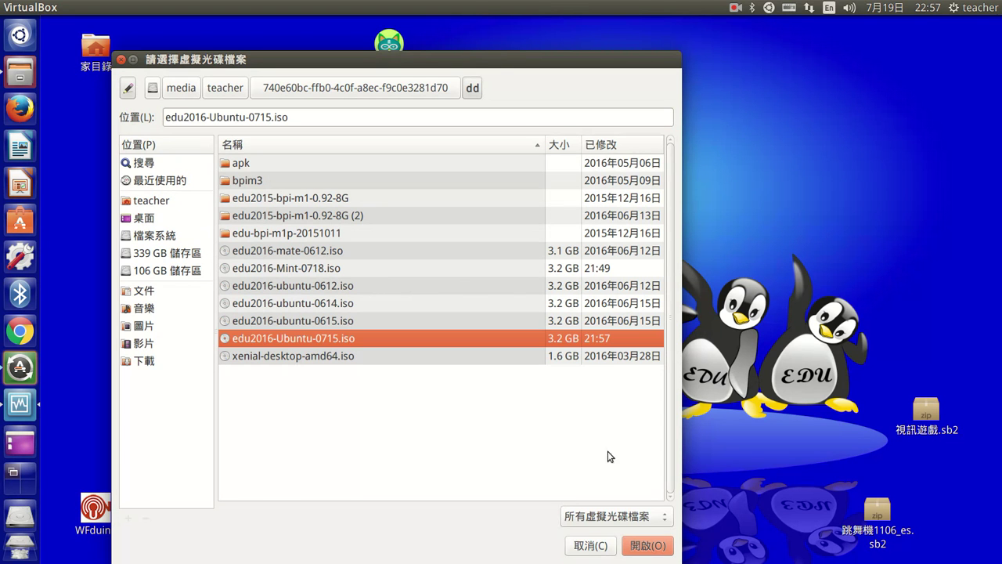
pyautogui.click(658, 546)
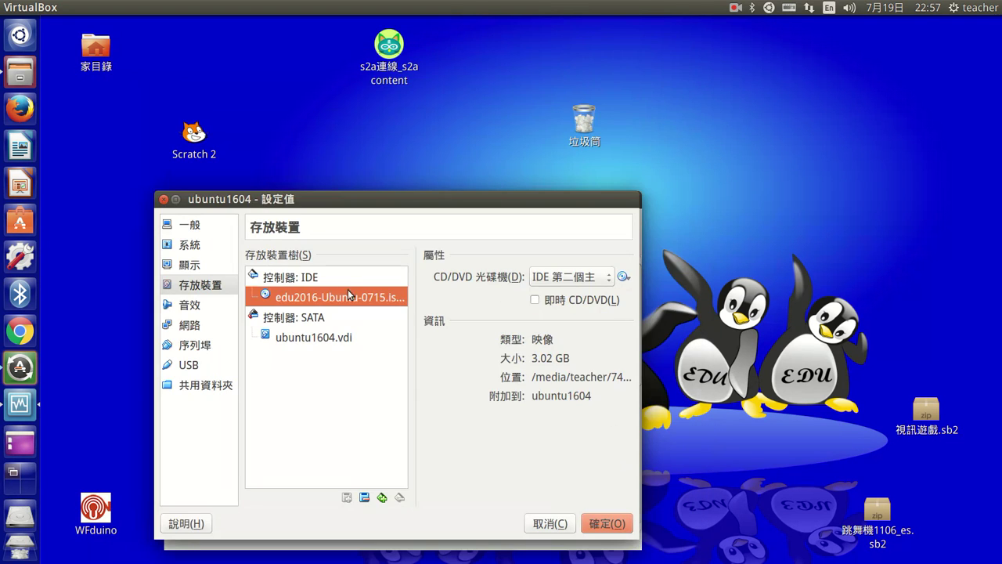
pyautogui.click(617, 526)
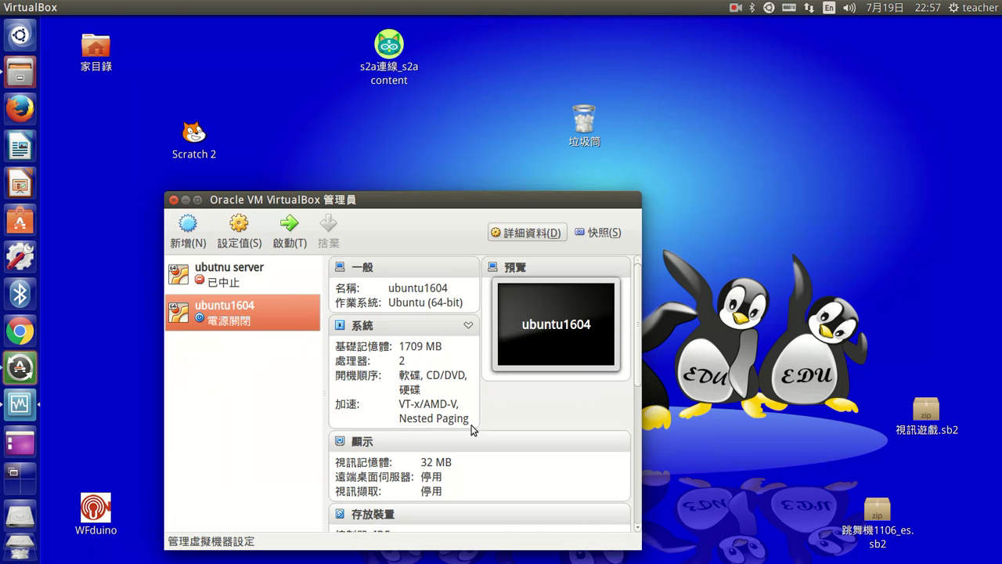
# - Start ubuntu1604, capture keyboard and mouse, and boot the edu2016 ubuntu live system entry
pyautogui.click(294, 241)
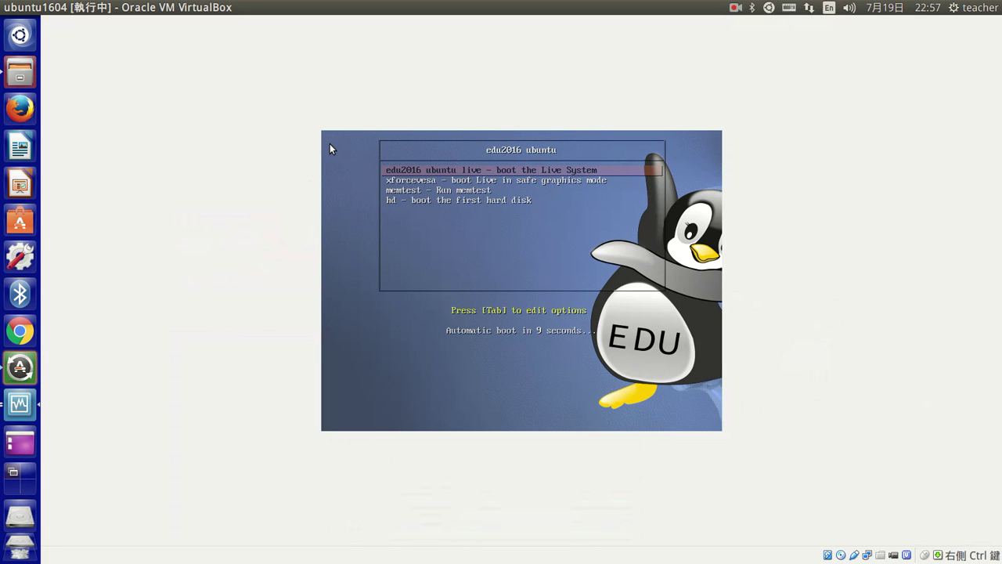
pyautogui.press('Up')
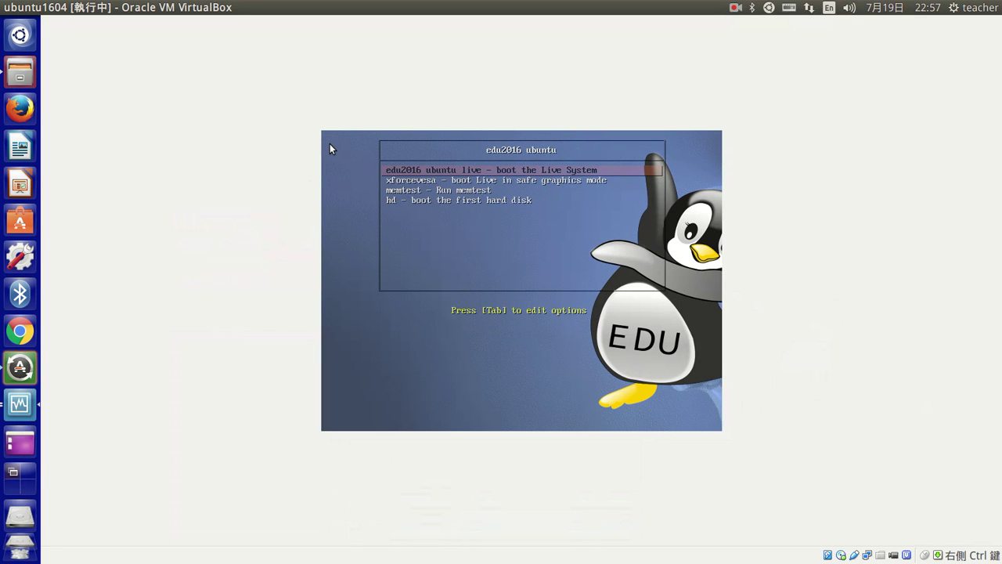
pyautogui.click(444, 187)
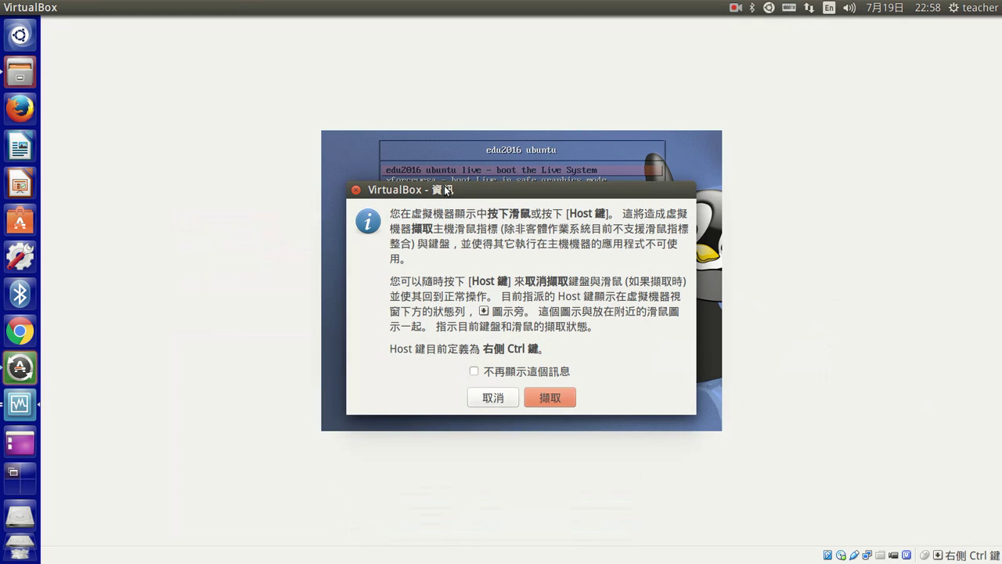
pyautogui.click(551, 399)
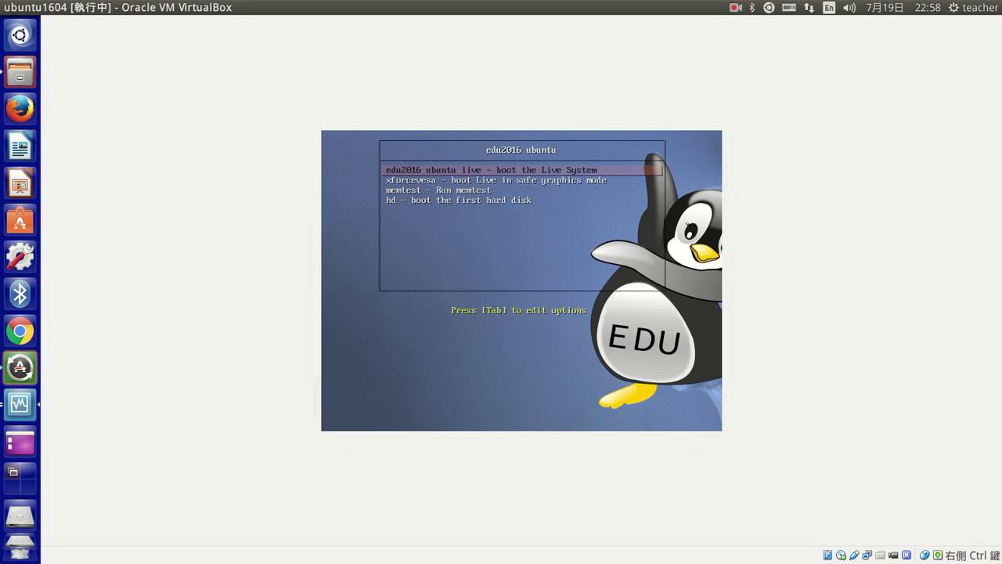
pyautogui.press('Return')
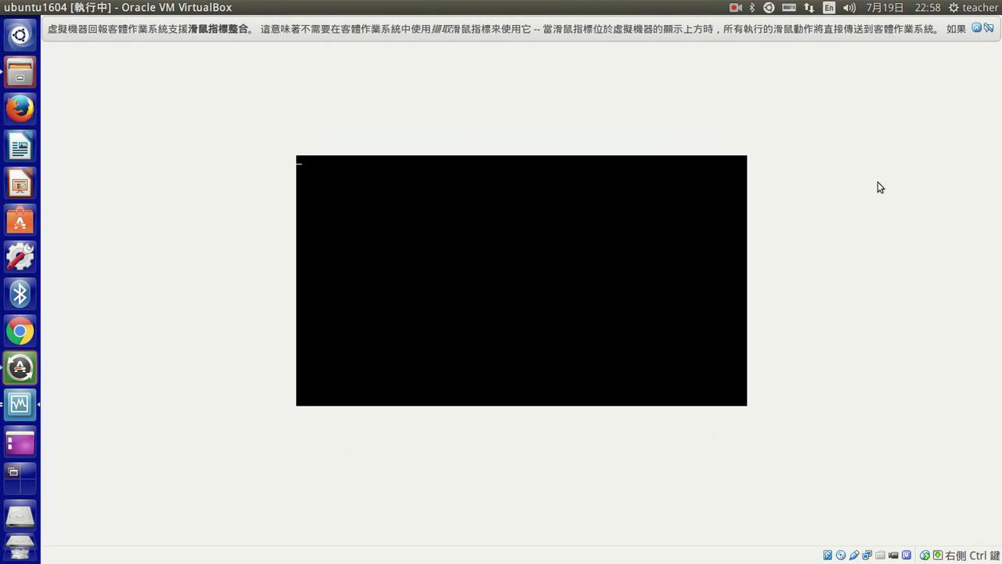
# - Dismiss the mouse-integration notice and let the live system boot past the edu2016 splash screen
pyautogui.click(978, 33)
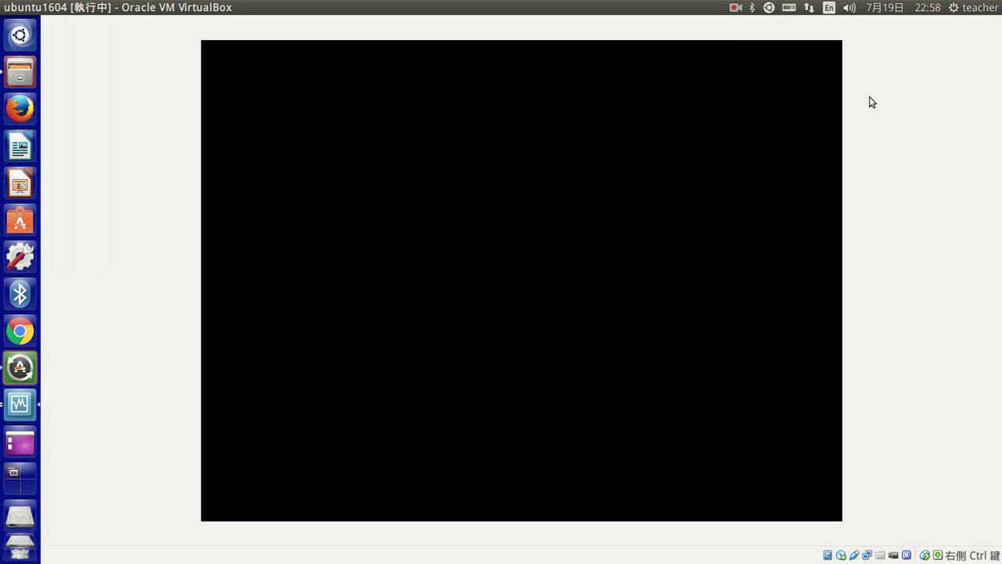
pyautogui.press('super+w')
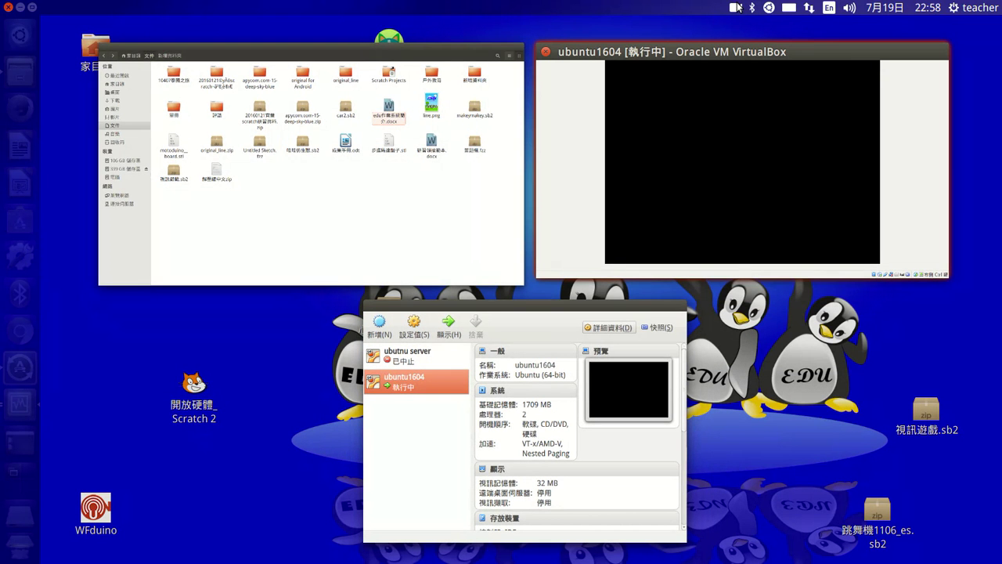
pyautogui.press('Escape')
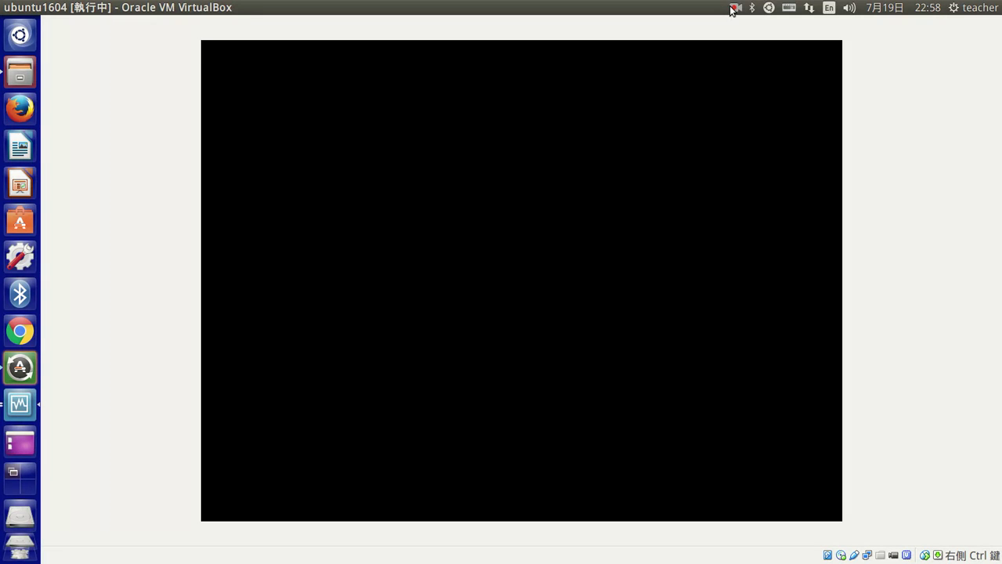
pyautogui.click(734, 8)
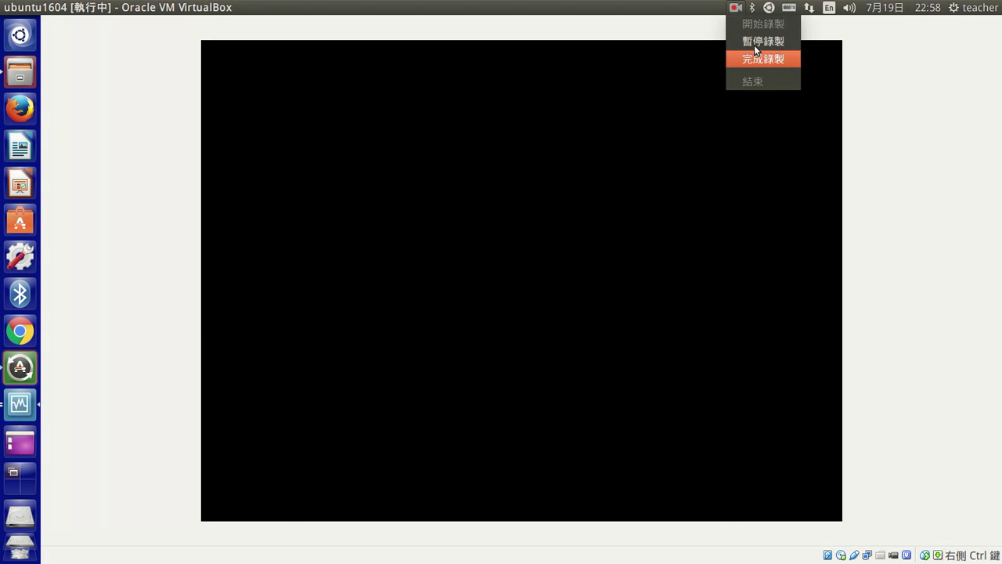
pyautogui.click(754, 45)
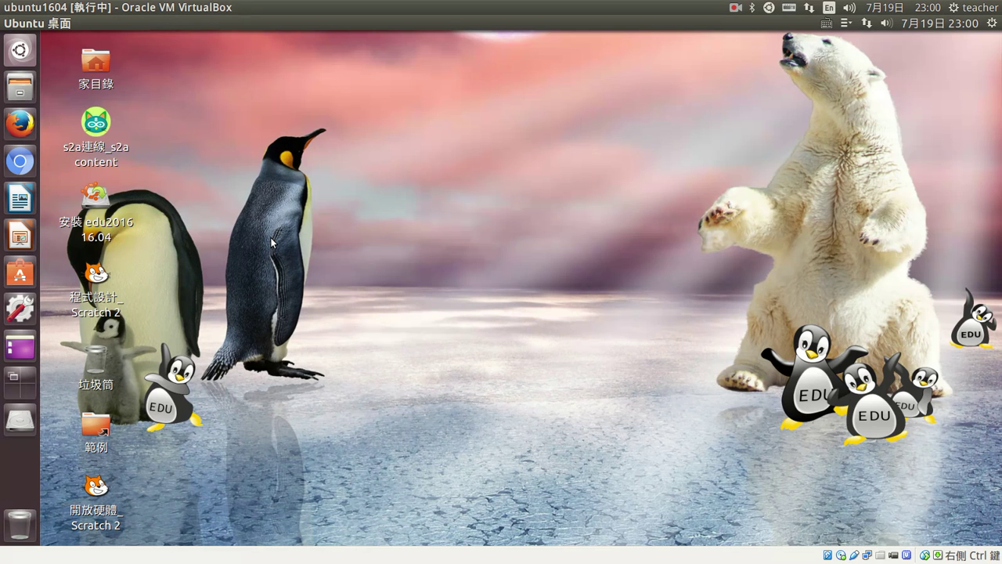
# - Drag the 安裝 edu2016 16.04 icon onto the Unity launcher to launch the installer
pyautogui.moveTo(94, 198); pyautogui.dragTo(239, 162)
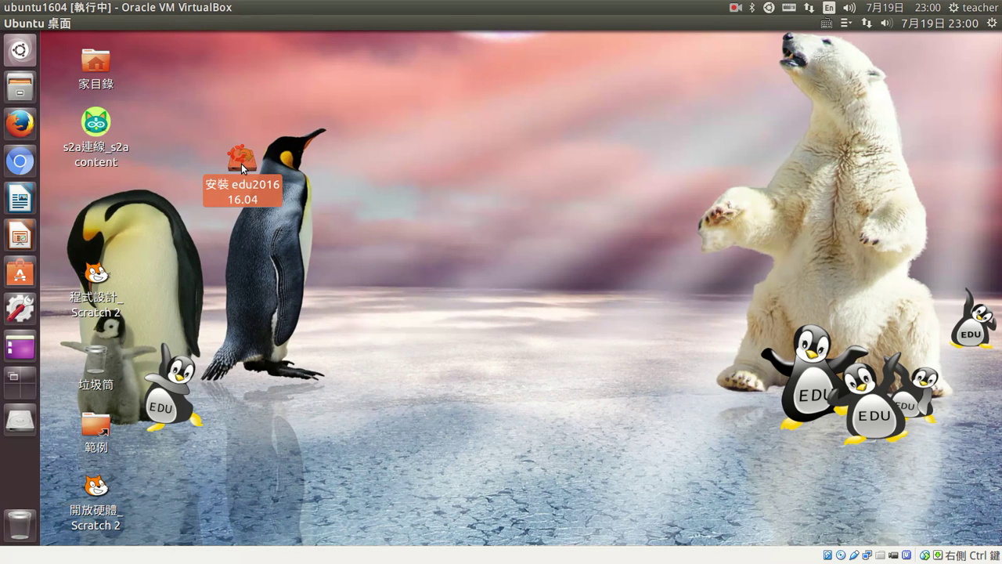
pyautogui.moveTo(241, 164); pyautogui.dragTo(20, 346)
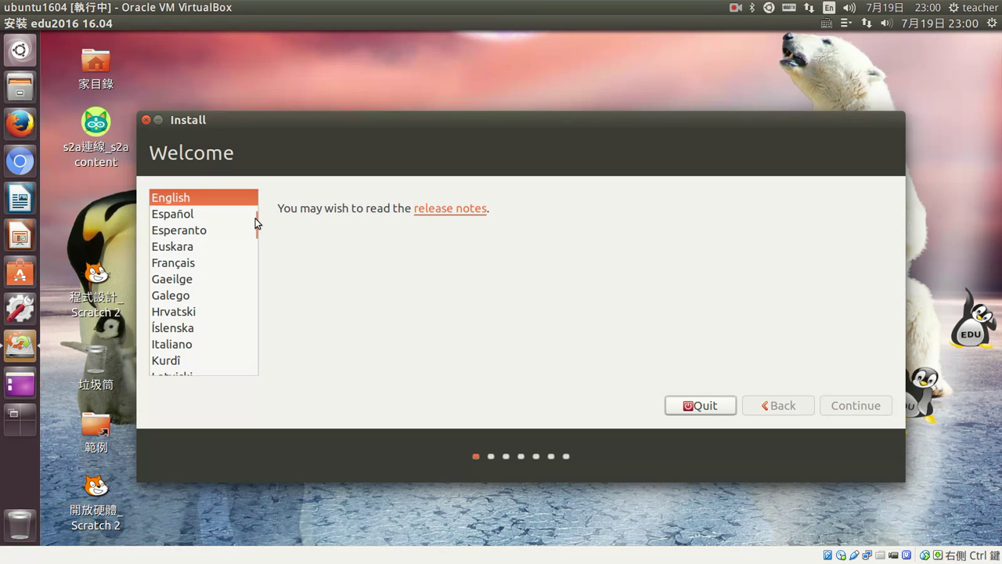
# - Choose 中文(繁體) as the language, enable third-party software, and continue to Installation type
pyautogui.moveTo(256, 223); pyautogui.dragTo(198, 368)
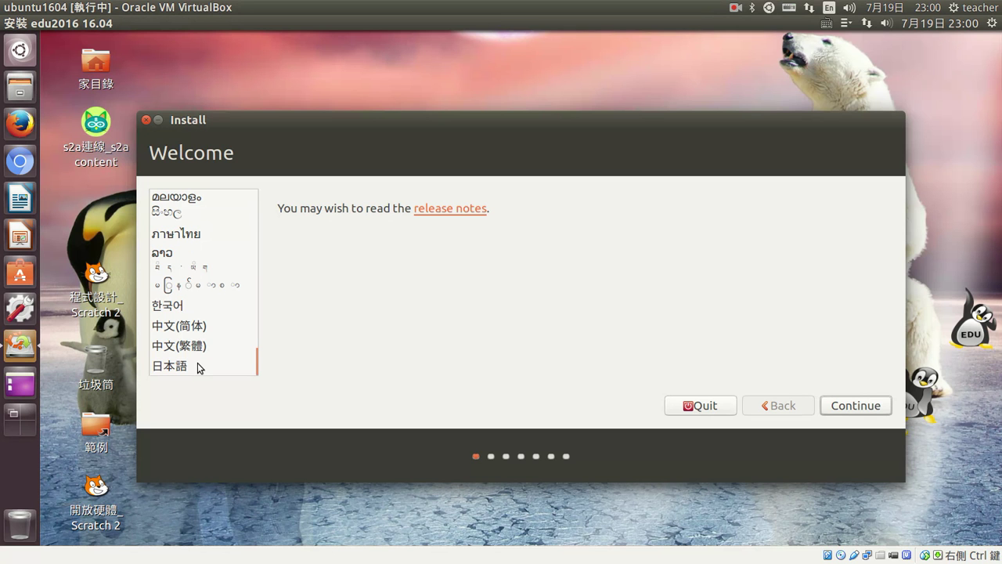
pyautogui.click(243, 345)
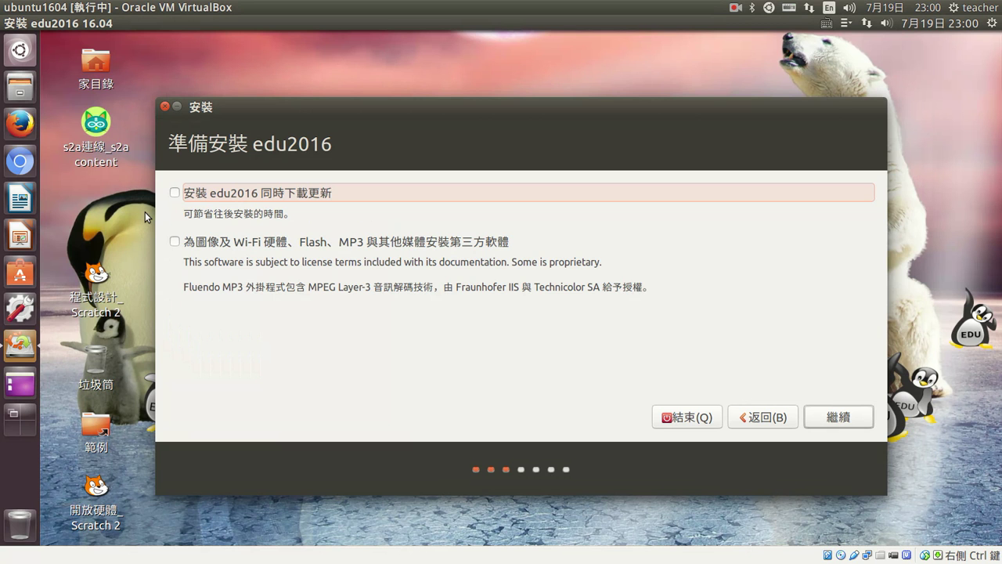
pyautogui.click(529, 244)
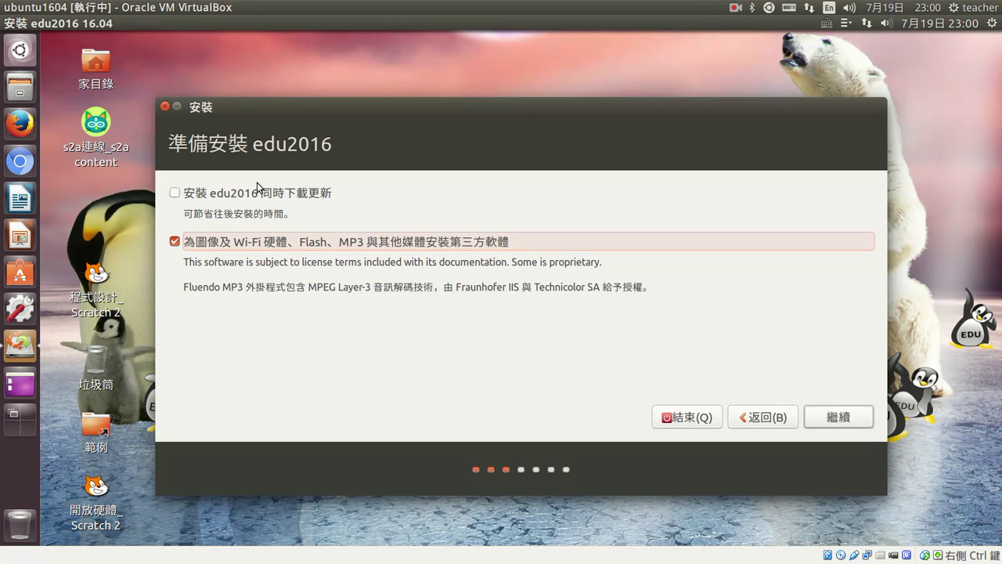
pyautogui.press('Return')
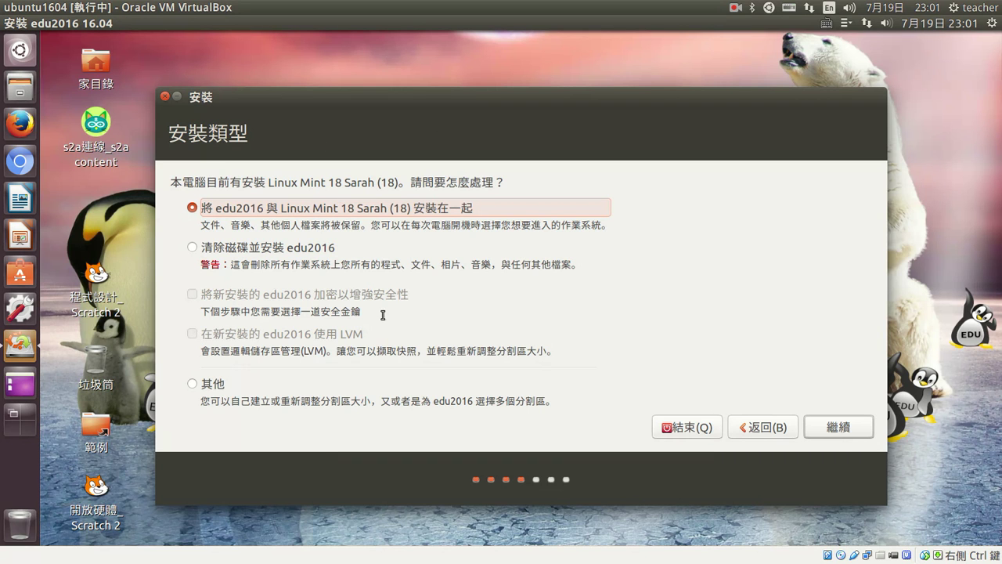
# - Select 其他 (Something else) as the installation type and proceed to the partition table
pyautogui.click(192, 248)
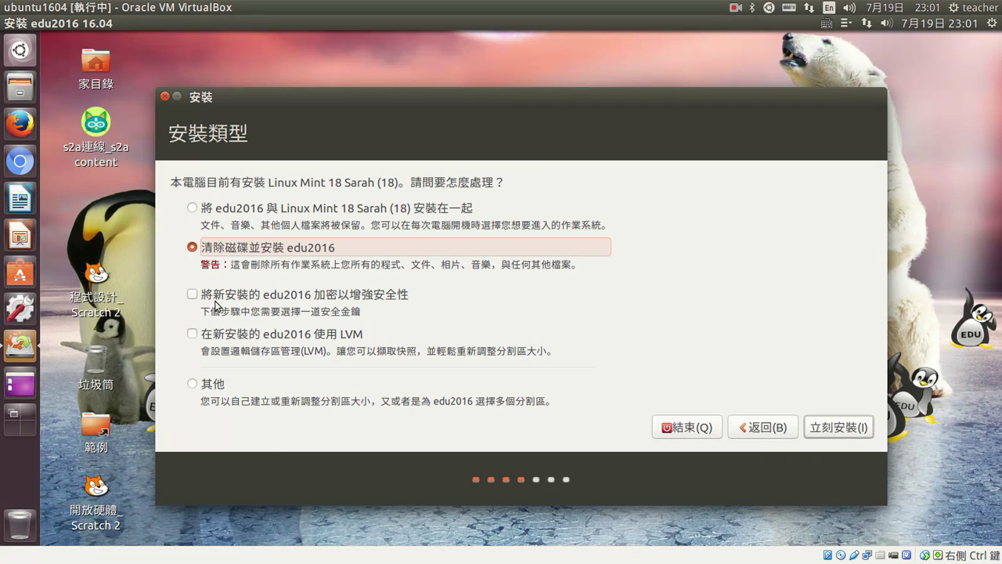
pyautogui.click(191, 209)
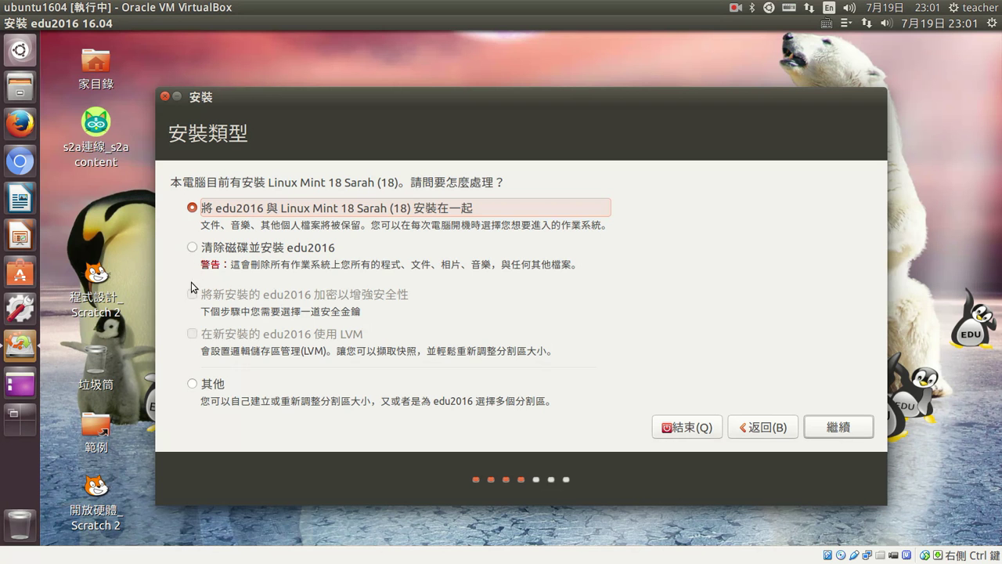
pyautogui.click(194, 385)
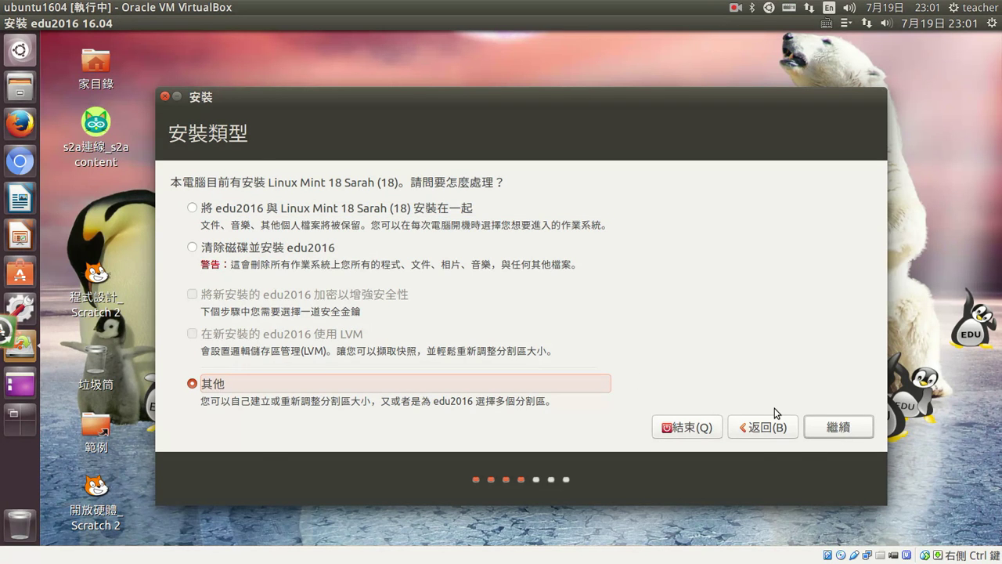
pyautogui.press('Return')
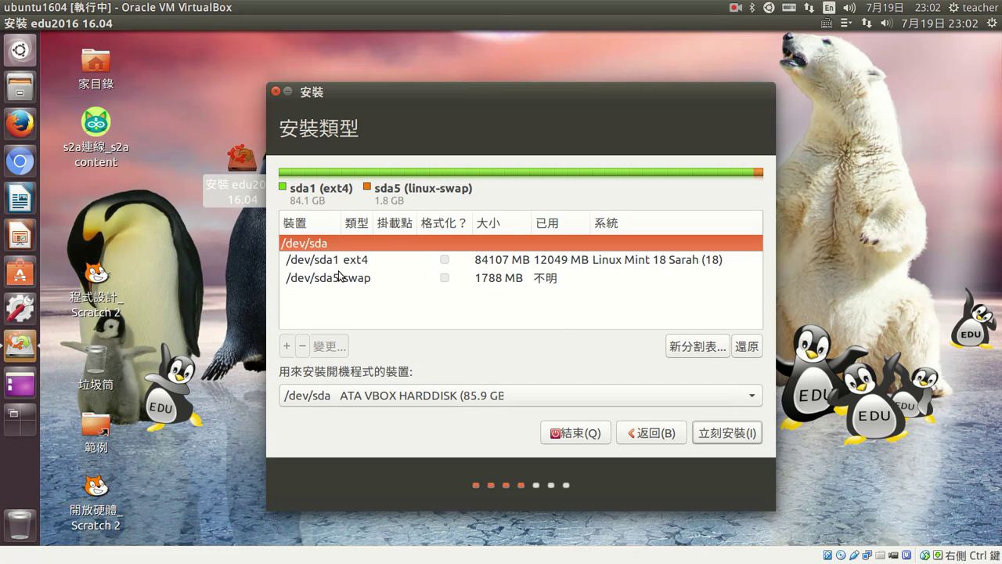
# - Inspect the sda5 swap and sda1 ext4 partitions, then go back to the installation types
pyautogui.click(337, 279)
pyautogui.click(334, 264)
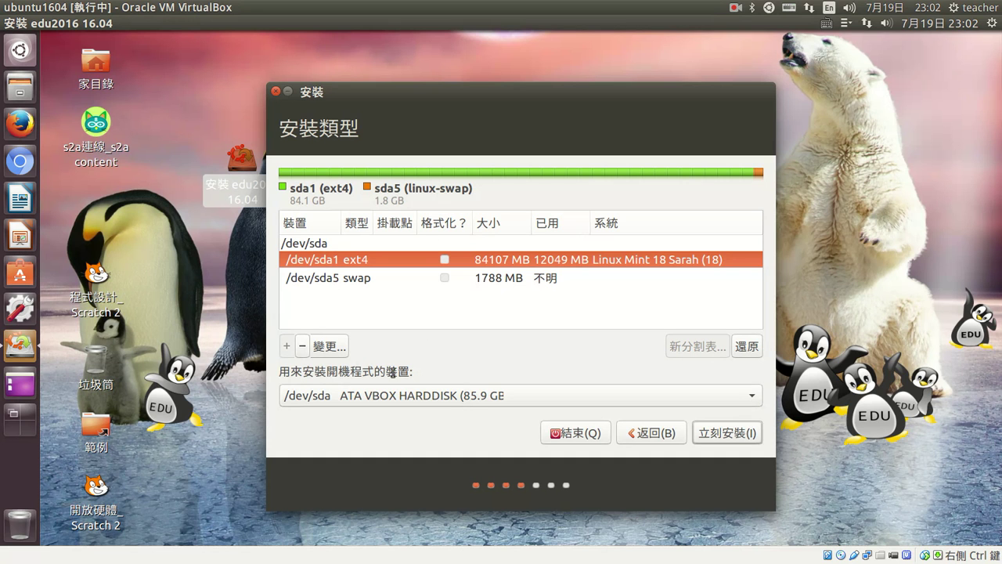
pyautogui.click(661, 436)
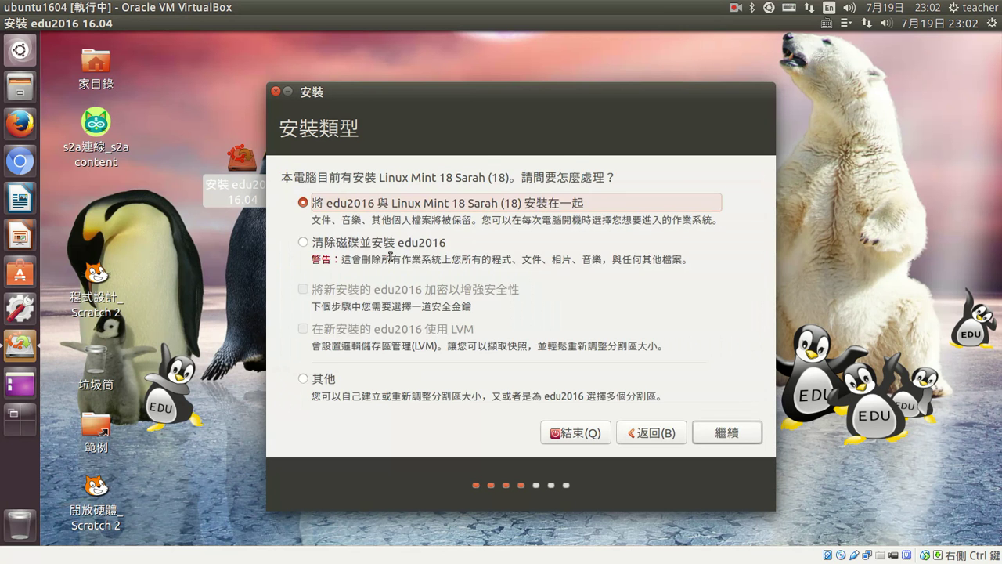
# - Choose 清除磁碟並安裝 edu2016, start installing, and confirm writing the disk changes
pyautogui.click(338, 242)
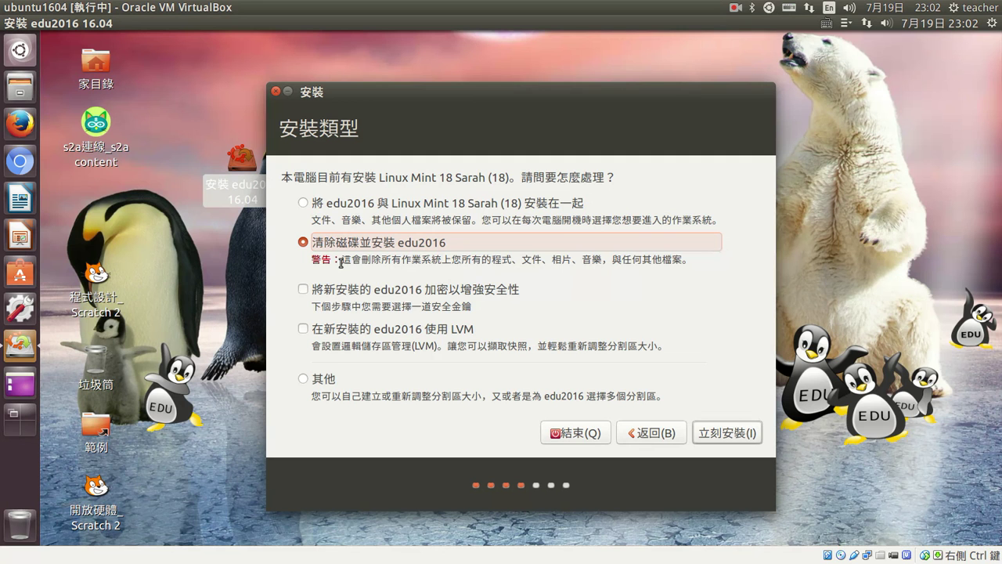
pyautogui.click(708, 437)
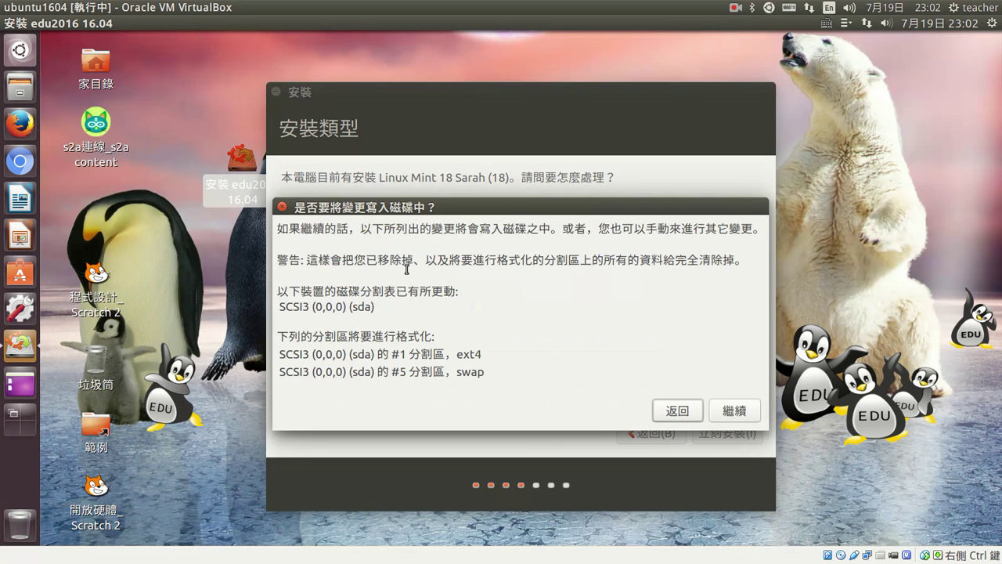
pyautogui.press('Escape')
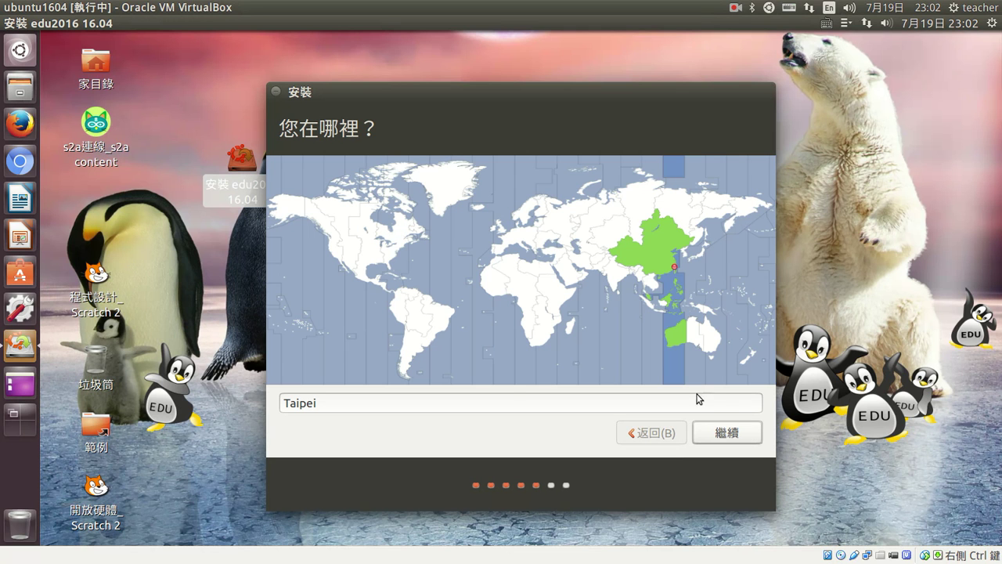
# - Accept Taipei as the location on the 您在哪裡? page
pyautogui.click(728, 435)
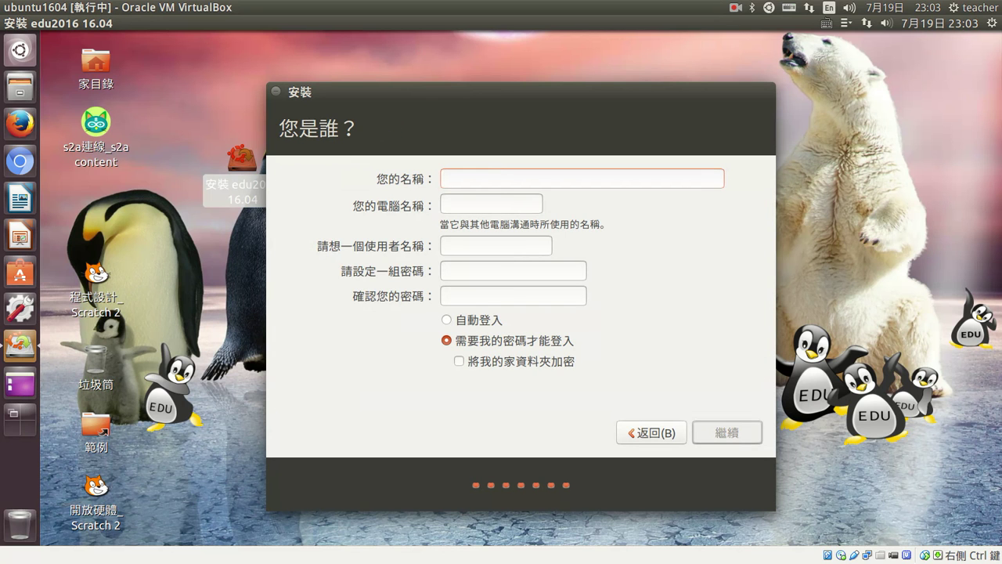
# - Enter the name teacher, type and confirm the account password, and choose 自動登入
pyautogui.write('tea')
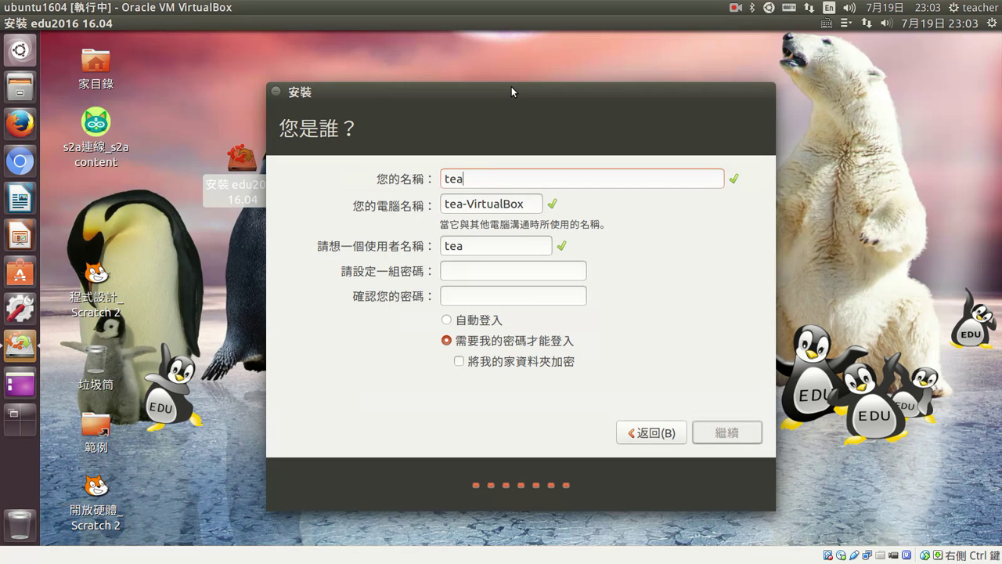
pyautogui.write('cher')
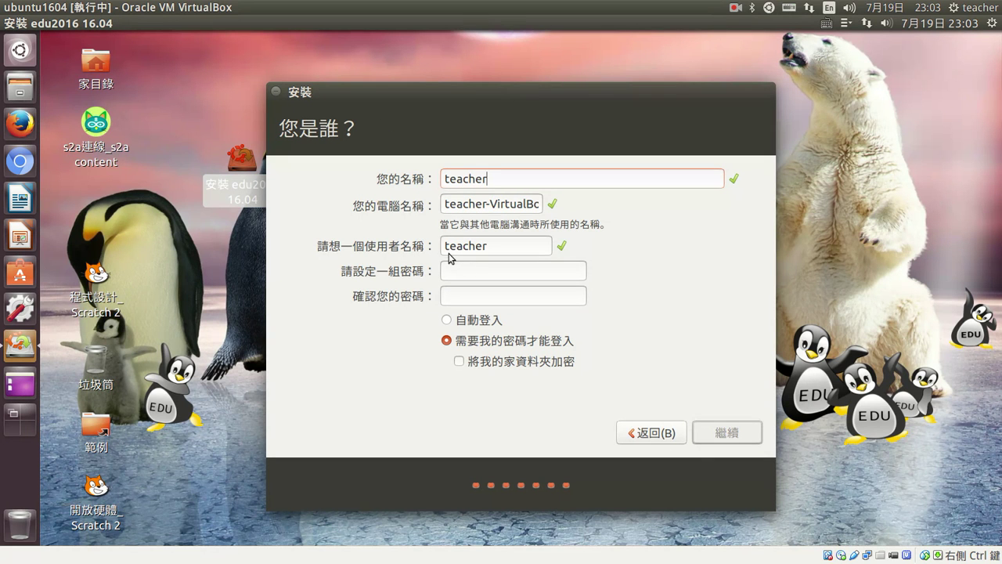
pyautogui.click(457, 266)
pyautogui.write('1234')
pyautogui.press('Tab')
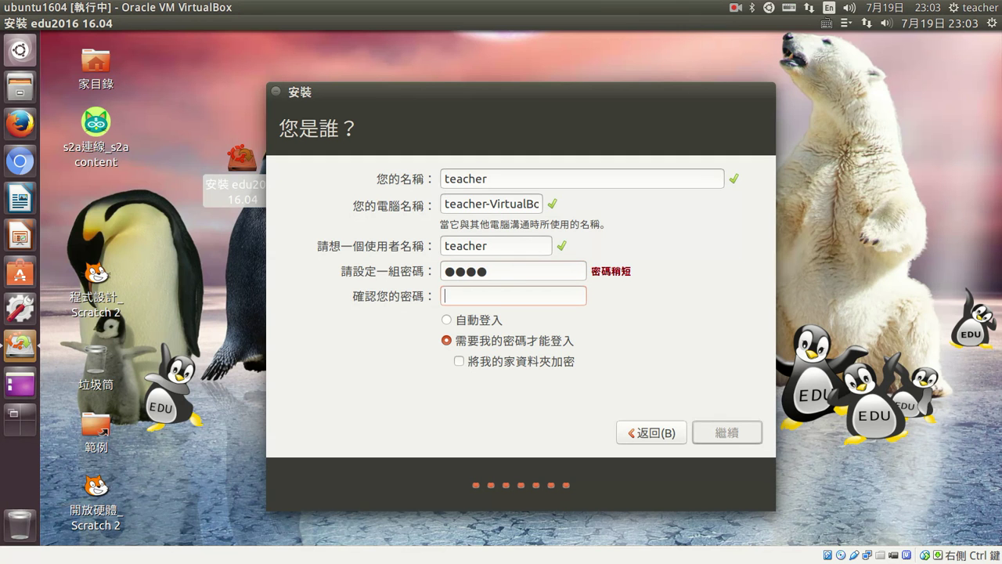
pyautogui.write('1234')
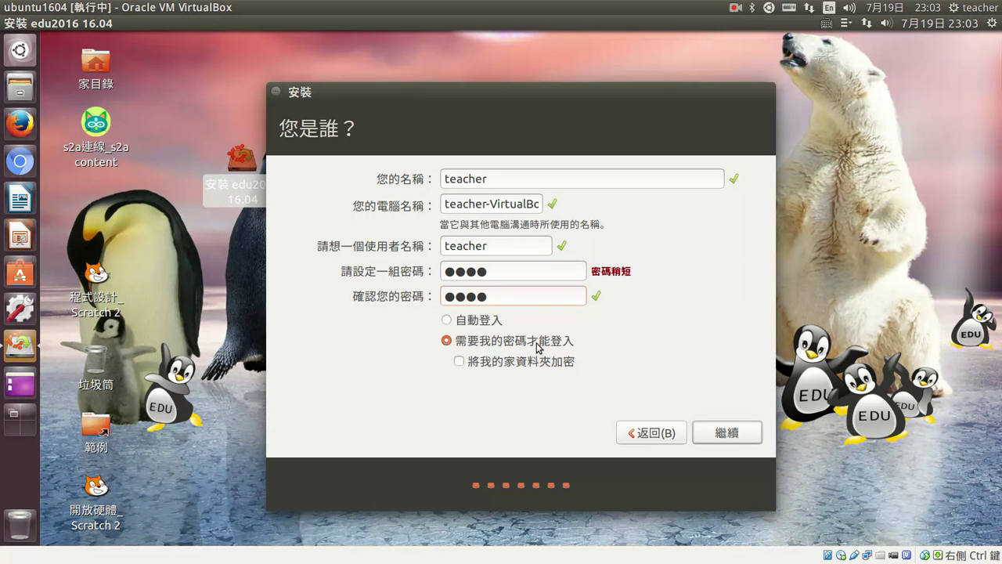
pyautogui.click(447, 321)
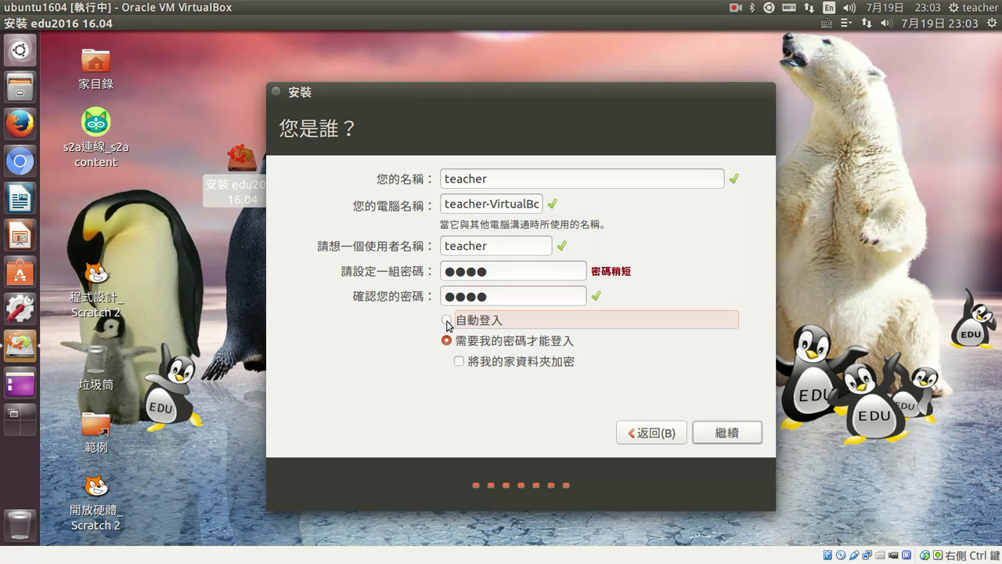
pyautogui.click(447, 322)
# - Accept the account details with 繼續 and let the installer begin copying files
pyautogui.click(725, 431)
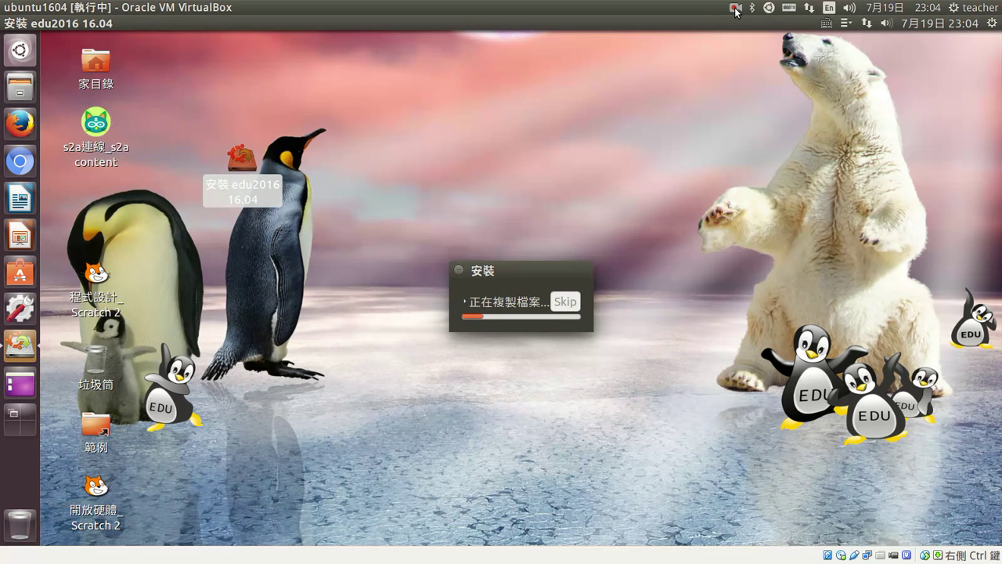
pyautogui.click(736, 10)
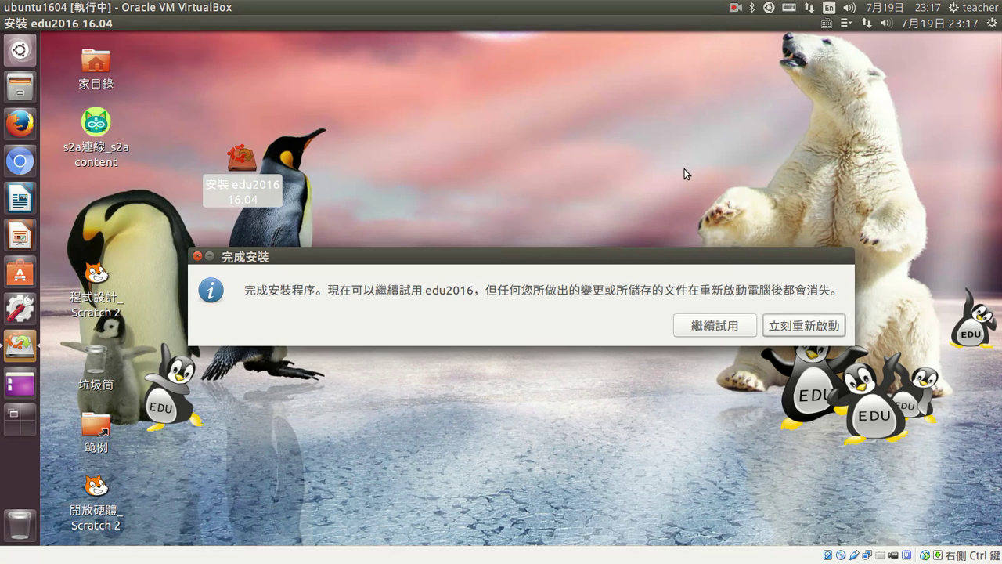
# - Choose 立刻重新啟動 in the 完成安裝 prompt to restart the VM
pyautogui.click(675, 169)
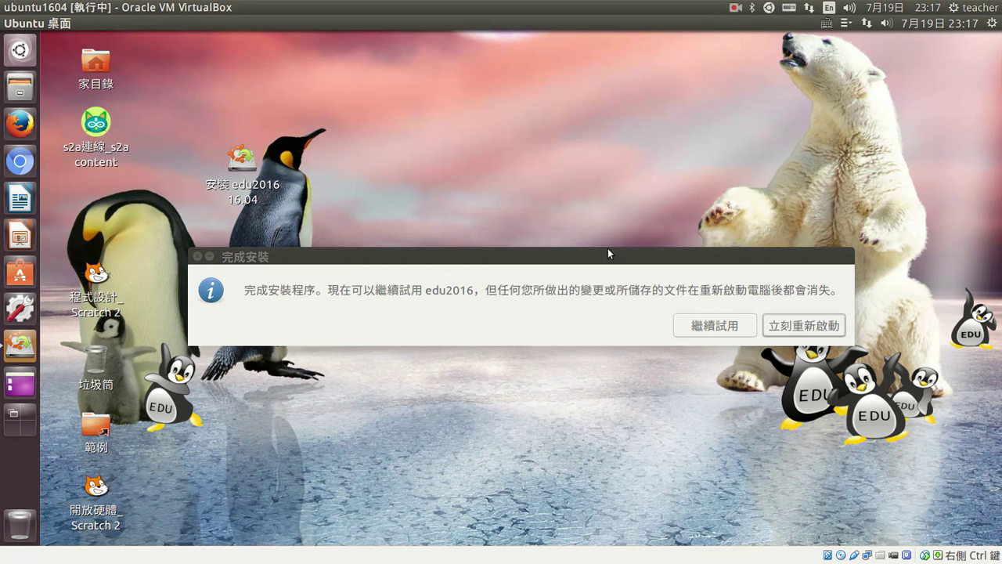
pyautogui.click(803, 328)
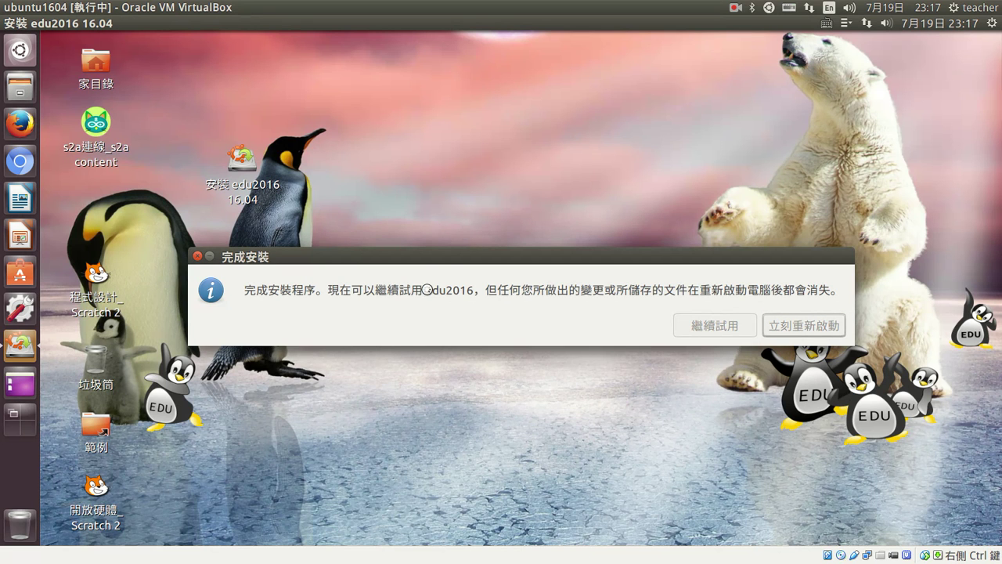